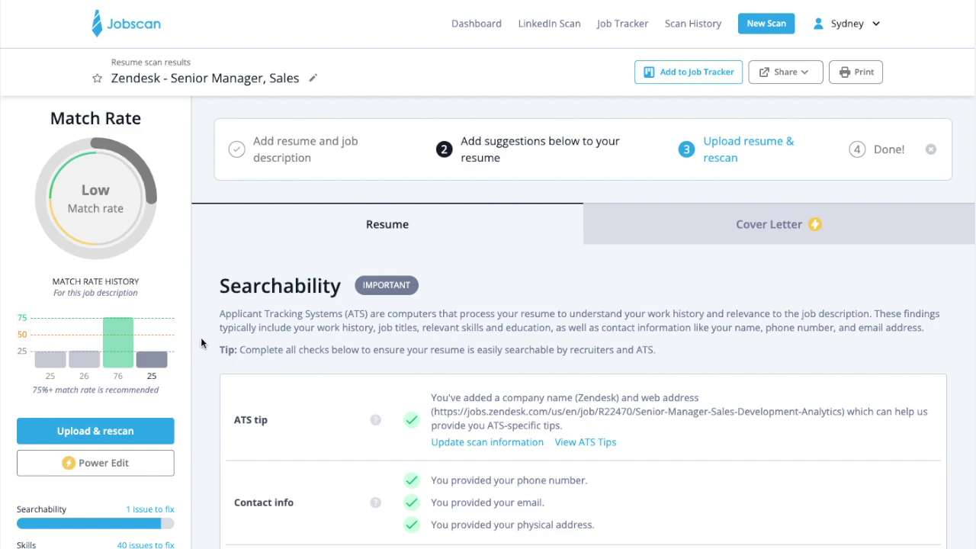
# Scroll down through the Word resume to review its contents
pyautogui.scroll(-2, 200, 337)
pyautogui.scroll(-3, 200, 337)
pyautogui.scroll(-1, 200, 337)
pyautogui.scroll(-1, 200, 337)
pyautogui.scroll(-1, 200, 338)
pyautogui.scroll(-1, 200, 337)
pyautogui.scroll(-1, 200, 338)
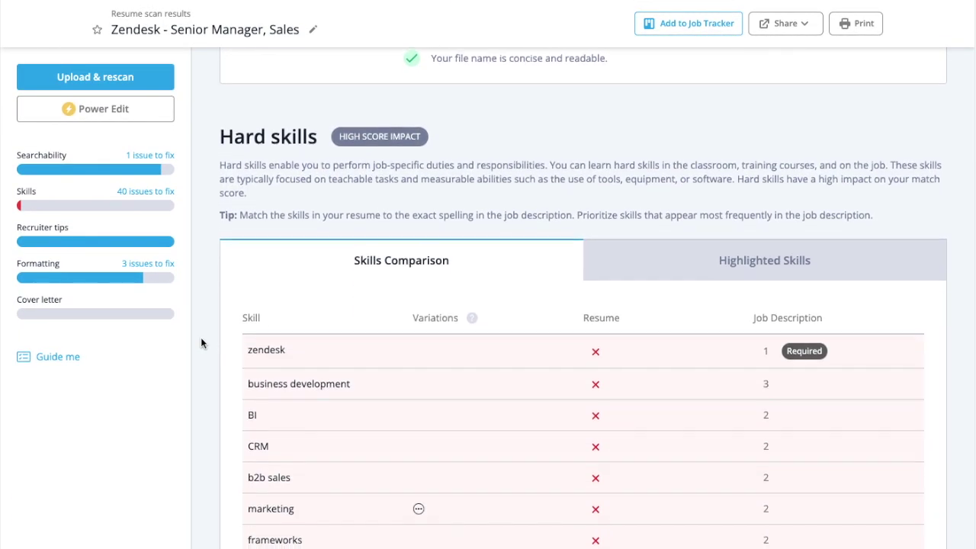
pyautogui.scroll(-1, 200, 343)
pyautogui.scroll(-2, 200, 343)
pyautogui.scroll(-2, 200, 343)
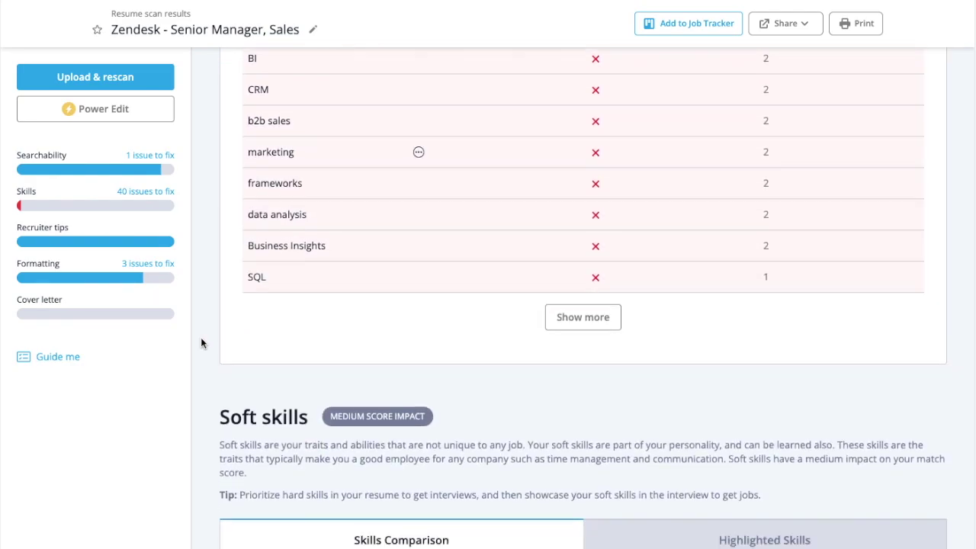
pyautogui.scroll(-4, 201, 343)
pyautogui.scroll(-4, 201, 342)
pyautogui.scroll(-3, 200, 343)
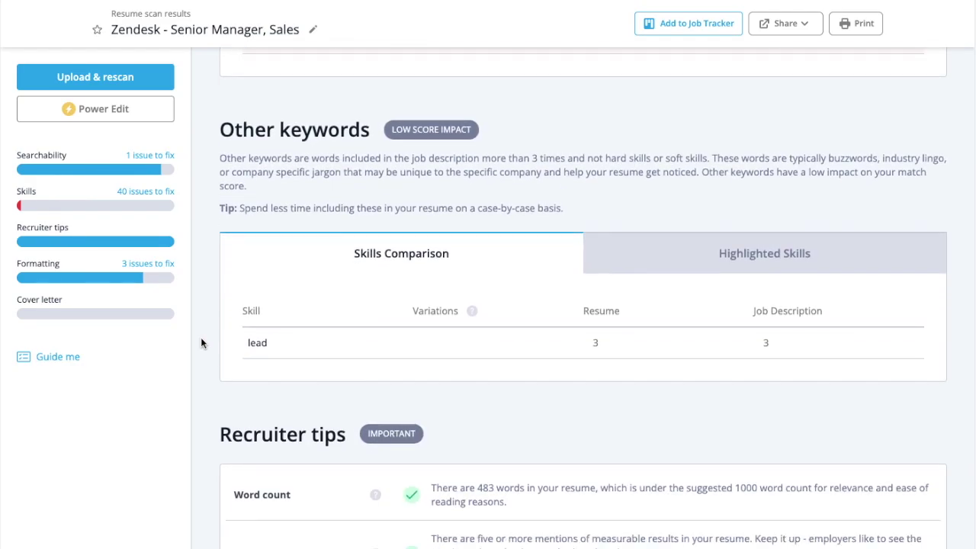
# Append 'Data Analysis' after Metrics-Driven in the Skills line and select the whole resume
pyautogui.scroll(2, 201, 343)
pyautogui.scroll(1, 200, 343)
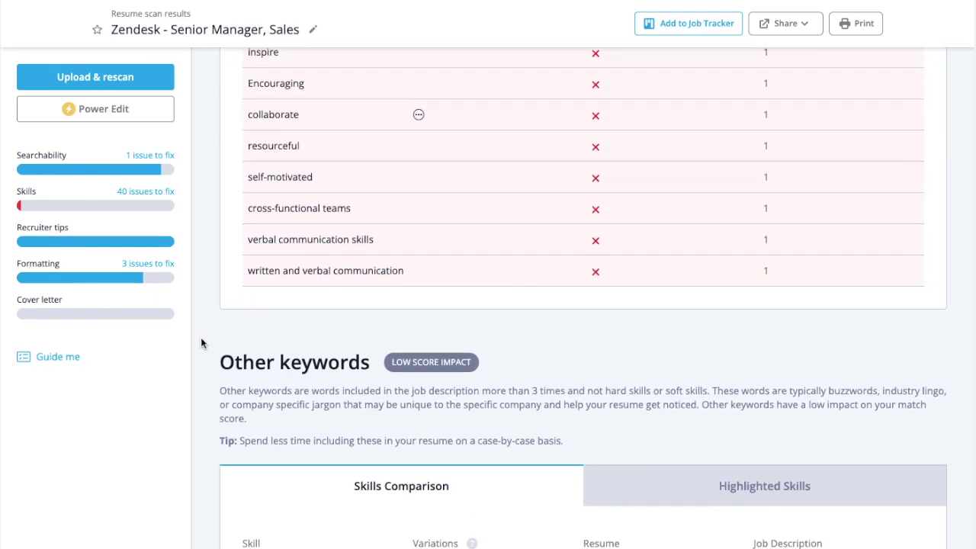
pyautogui.scroll(6, 200, 342)
pyautogui.scroll(4, 201, 342)
pyautogui.scroll(10, 200, 343)
pyautogui.scroll(4, 200, 343)
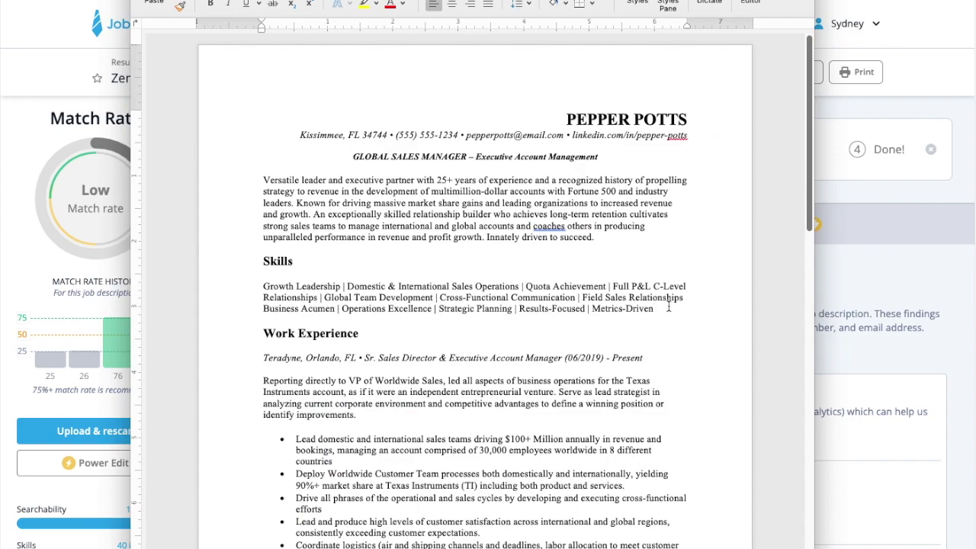
pyautogui.write('Analysis')
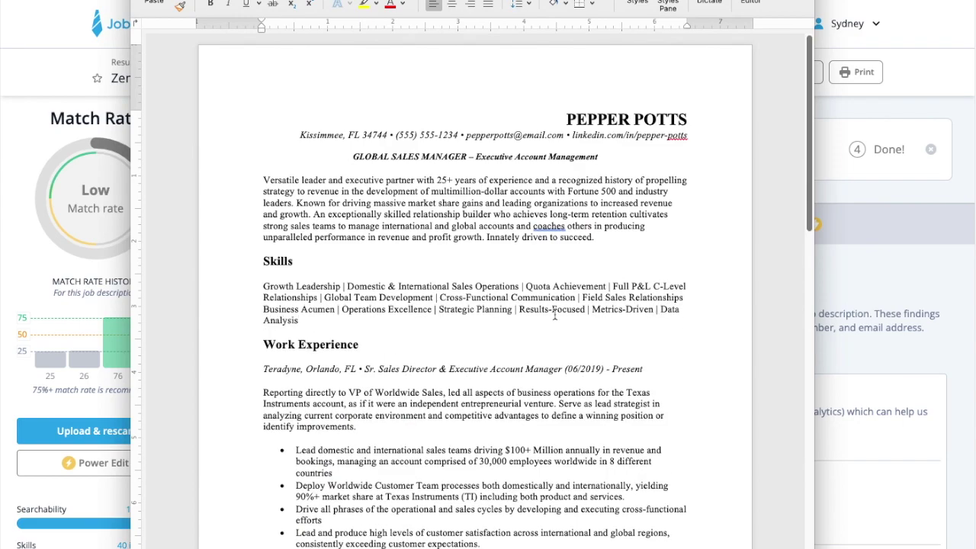
pyautogui.hotkey('ctrl', 'a')
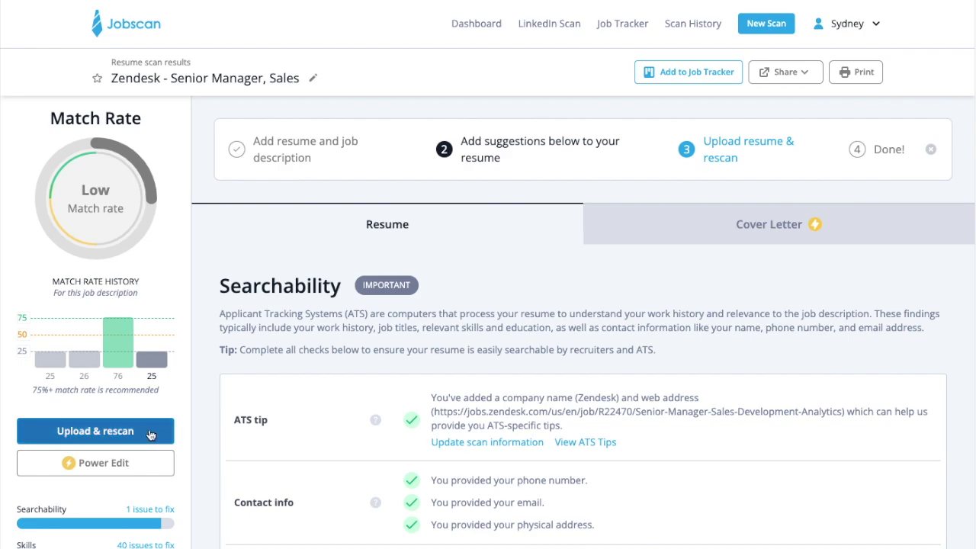
# Replace the old resume text with the updated resume, rescan it, and open Power Edit
pyautogui.click(150, 434)
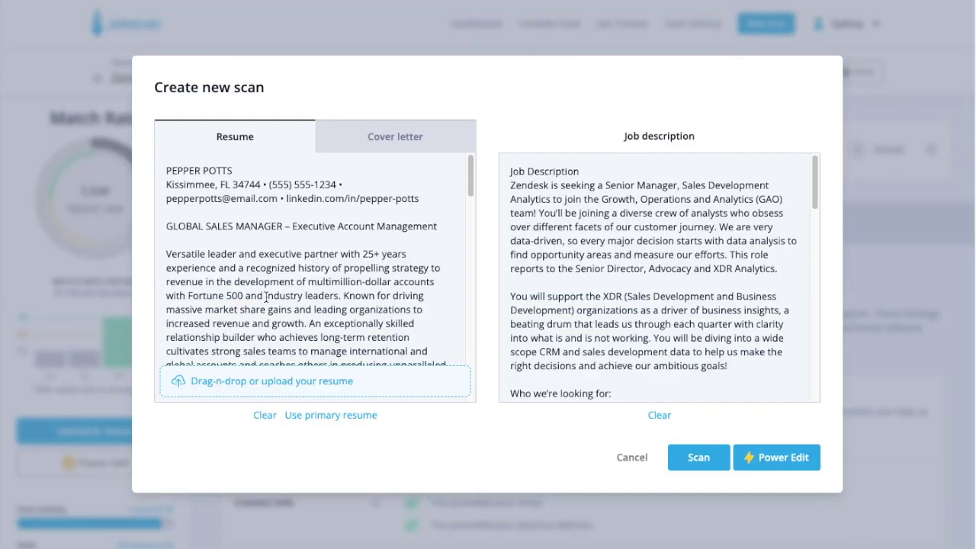
pyautogui.hotkey('ctrl', 'a')
pyautogui.press('BackSpace')
pyautogui.hotkey('ctrl', 'v')
pyautogui.click(717, 459)
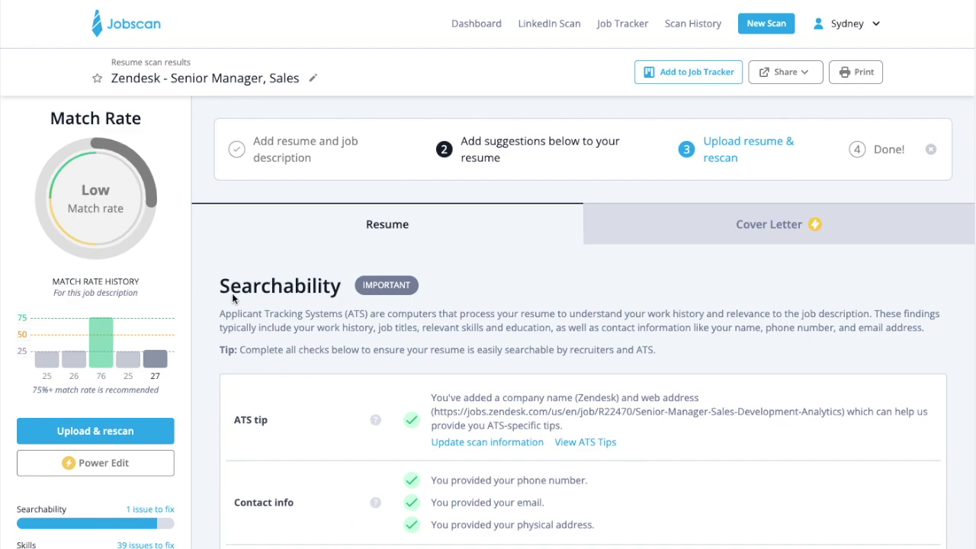
pyautogui.click(163, 468)
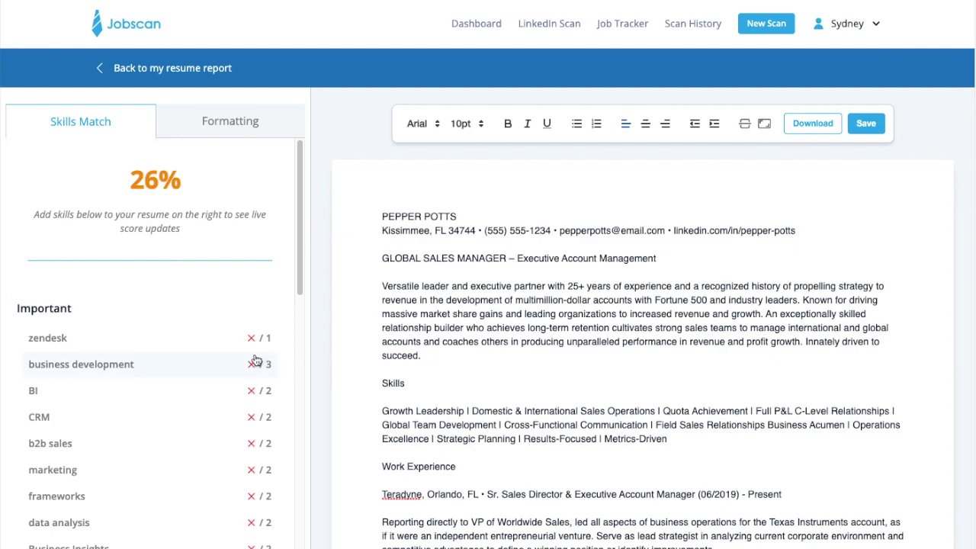
# Scroll through the 26% Skills Match list to review missing skills like CRM and b2b sales
pyautogui.scroll(-2, 201, 354)
pyautogui.scroll(-2, 201, 354)
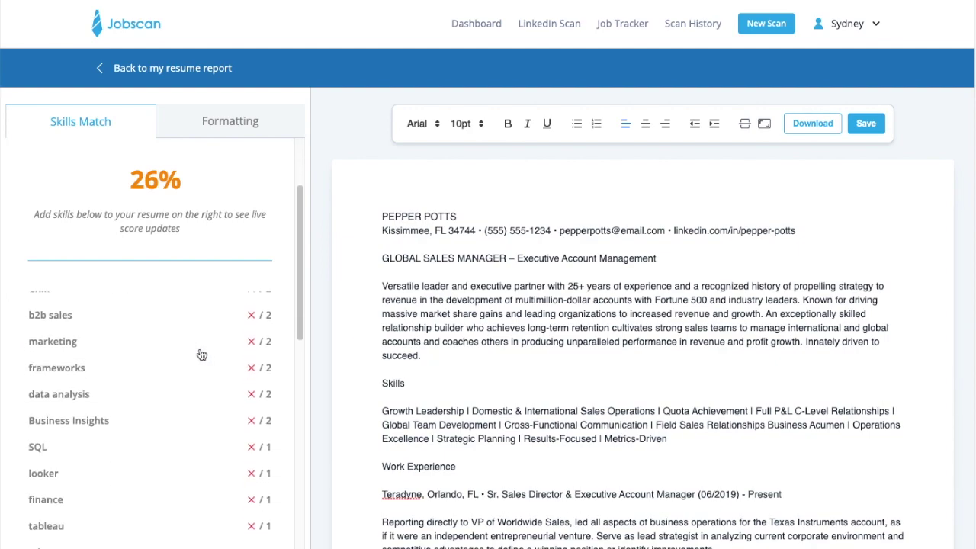
pyautogui.scroll(-2, 201, 355)
pyautogui.scroll(-2, 202, 355)
pyautogui.scroll(-4, 201, 354)
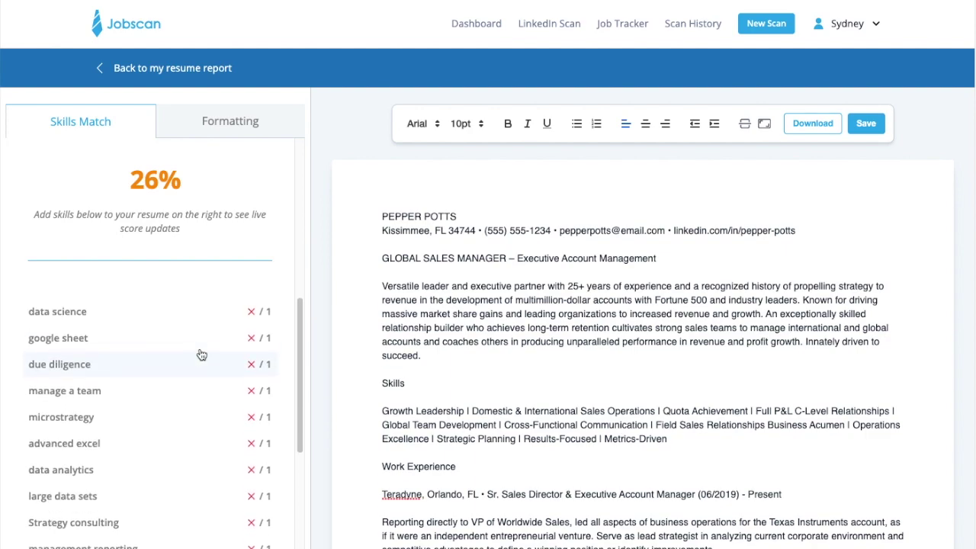
pyautogui.scroll(5, 201, 354)
pyautogui.scroll(2, 201, 354)
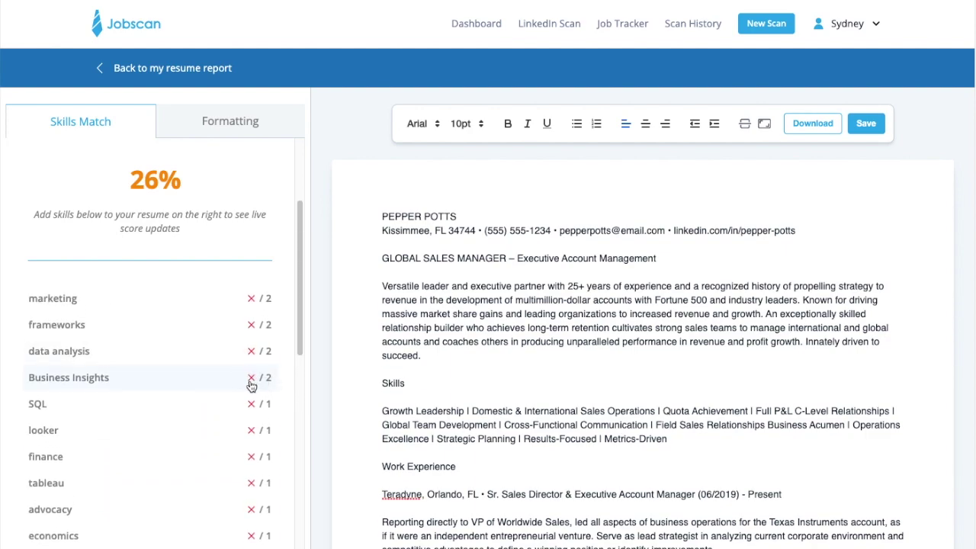
pyautogui.scroll(1, 254, 385)
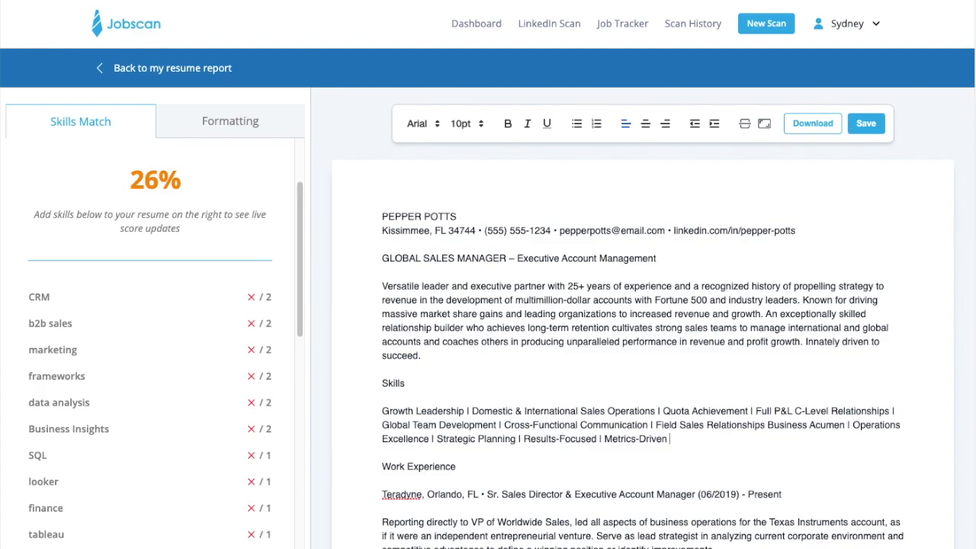
# Add '| Data Analysis' to Skills and a market-trends data-analysis sentence to the Teradyne role
pyautogui.write('| Data Analysis')
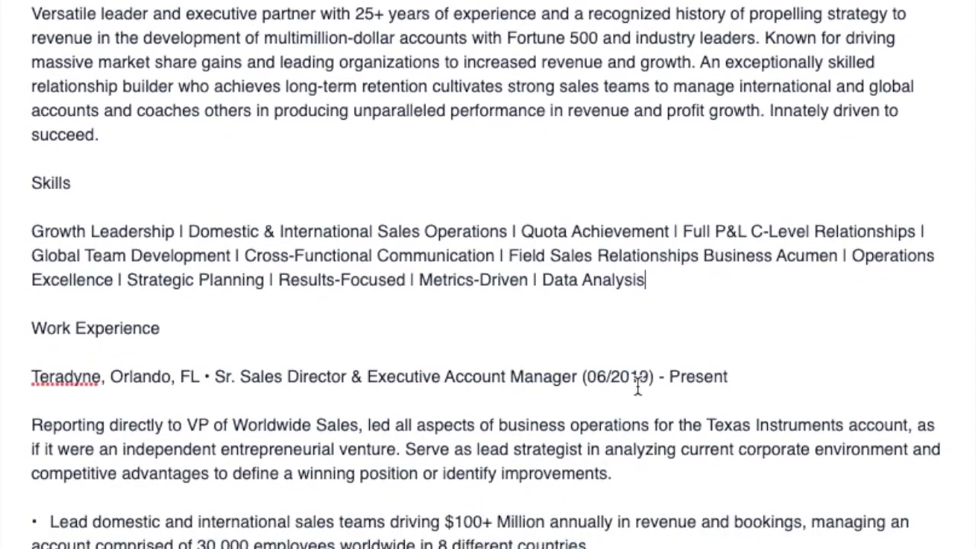
pyautogui.press('Down')
pyautogui.press('Down')
pyautogui.press('Down')
pyautogui.write('Used ')
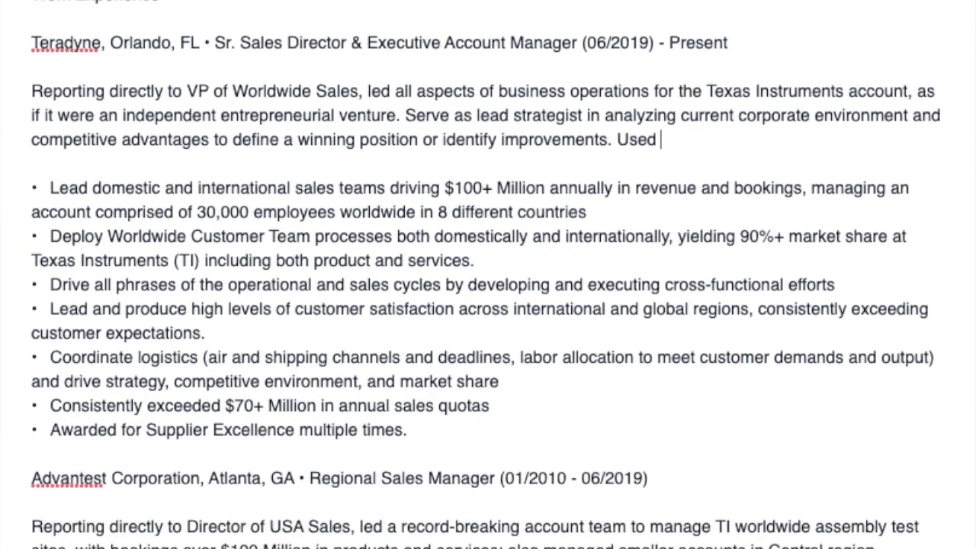
pyautogui.write('data analysis to identify market trends the company can take advantage of')
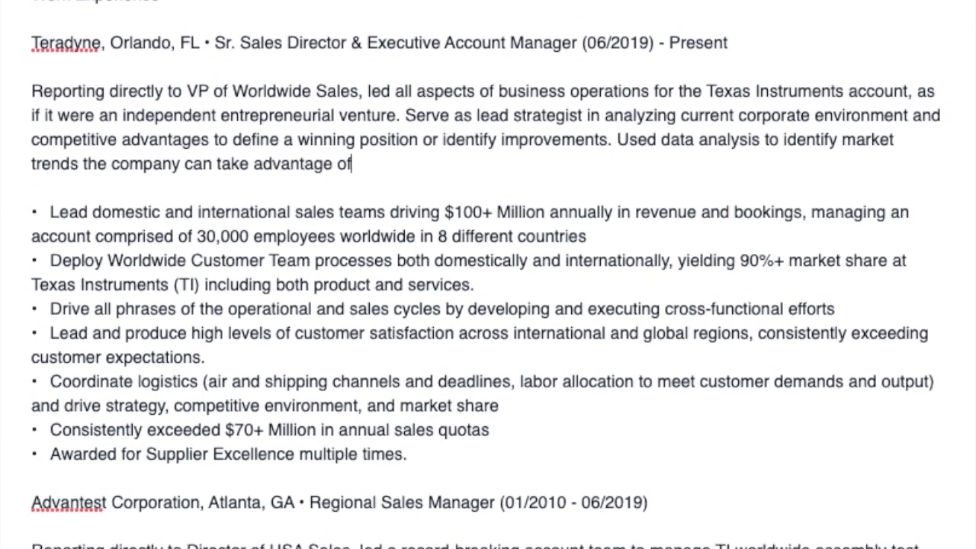
pyautogui.write('.')
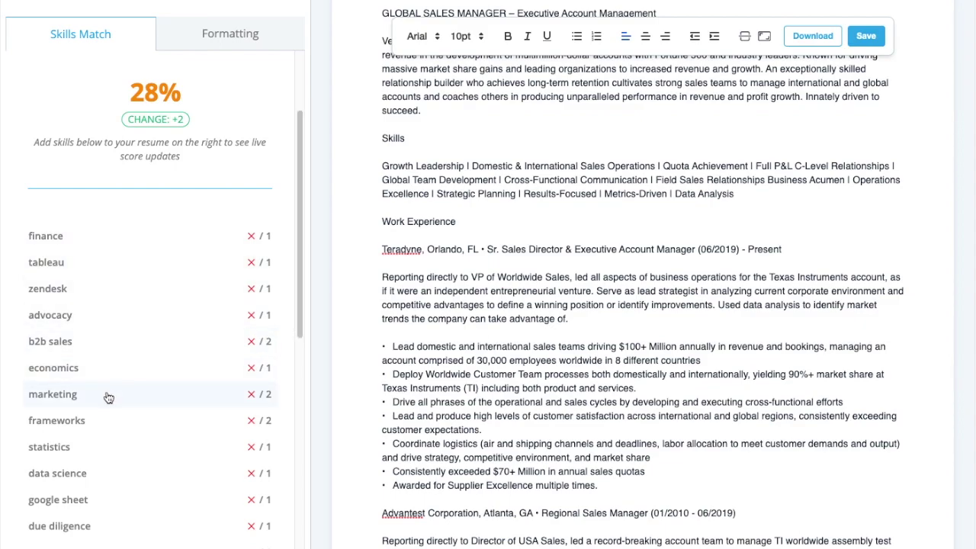
# Check marketing's job counts and example phrases, then select the Skills heading
pyautogui.click(52, 402)
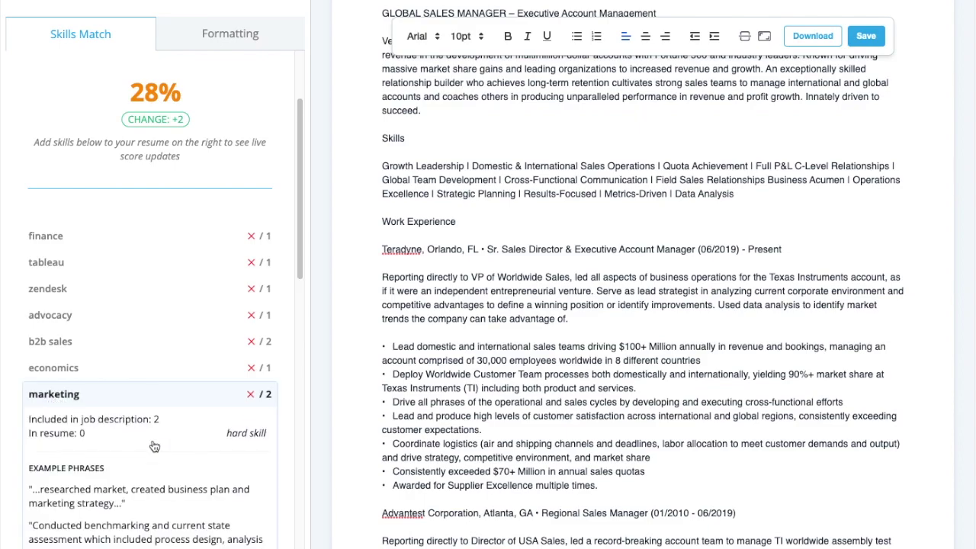
pyautogui.scroll(-2, 154, 446)
pyautogui.scroll(-2, 154, 446)
pyautogui.scroll(-2, 154, 446)
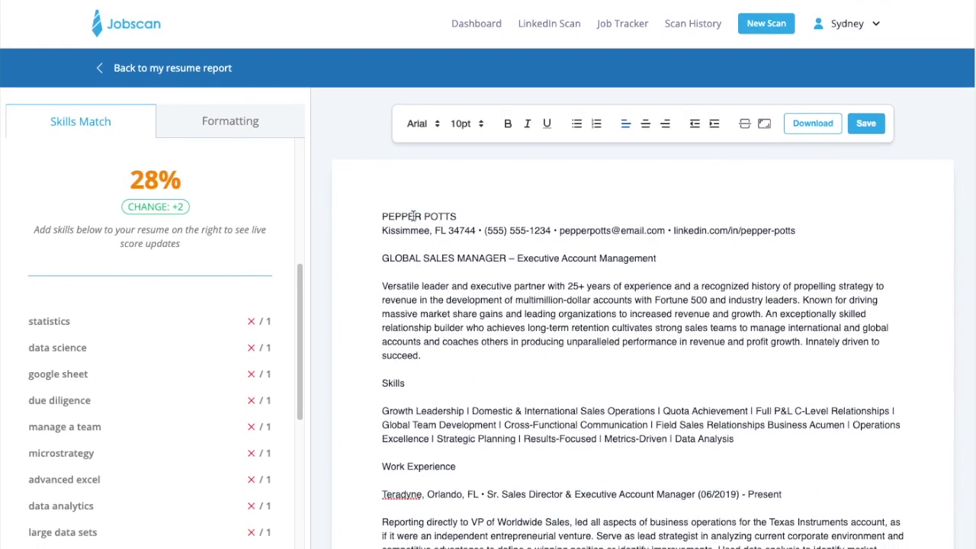
pyautogui.doubleClick(392, 383)
# Make the Skills heading 14pt bold and right-align the name and contact lines
pyautogui.click(465, 124)
pyautogui.click(467, 278)
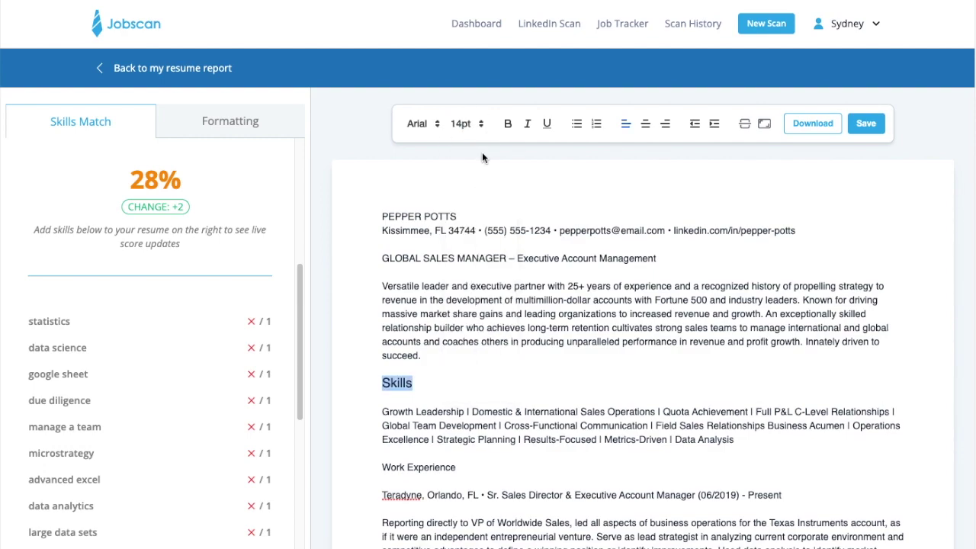
pyautogui.click(508, 124)
pyautogui.moveTo(382, 207); pyautogui.dragTo(798, 221)
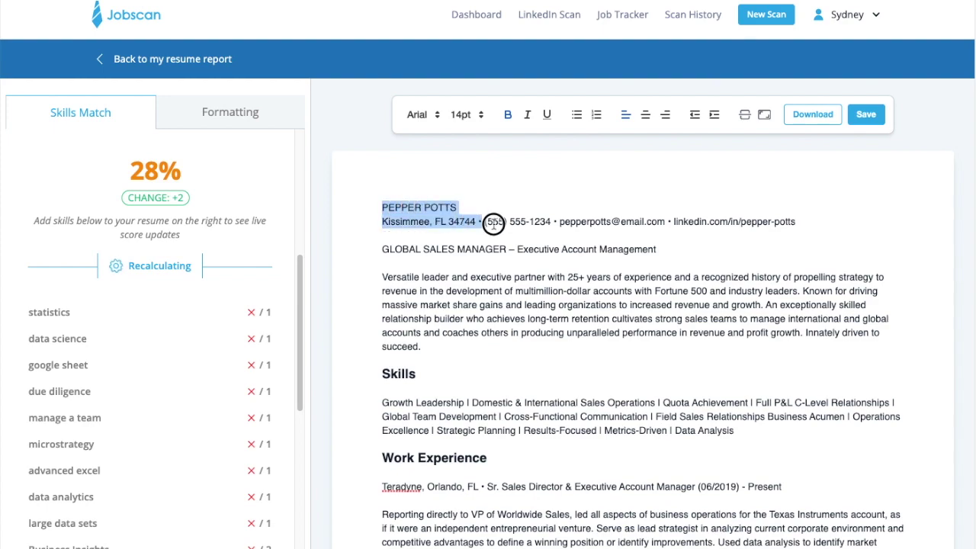
pyautogui.click(666, 115)
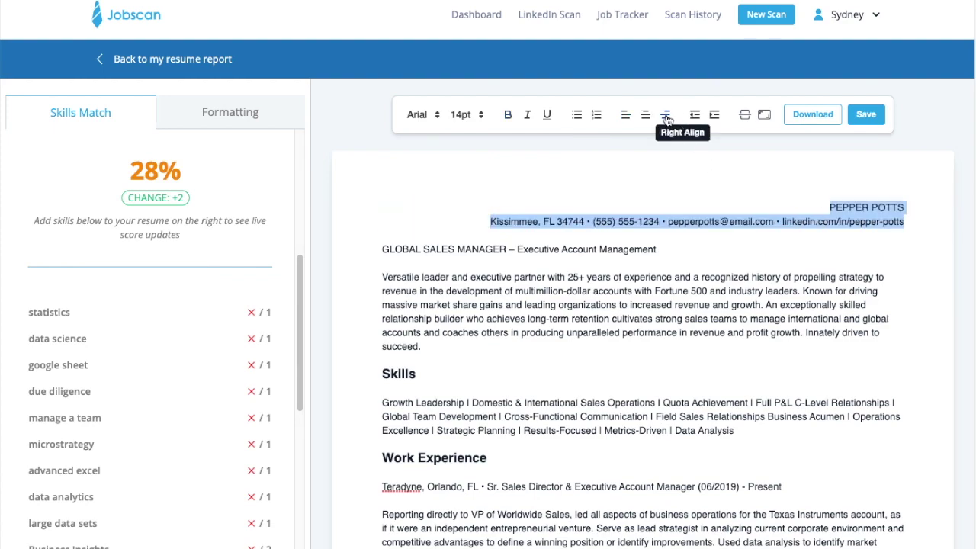
pyautogui.click(743, 247)
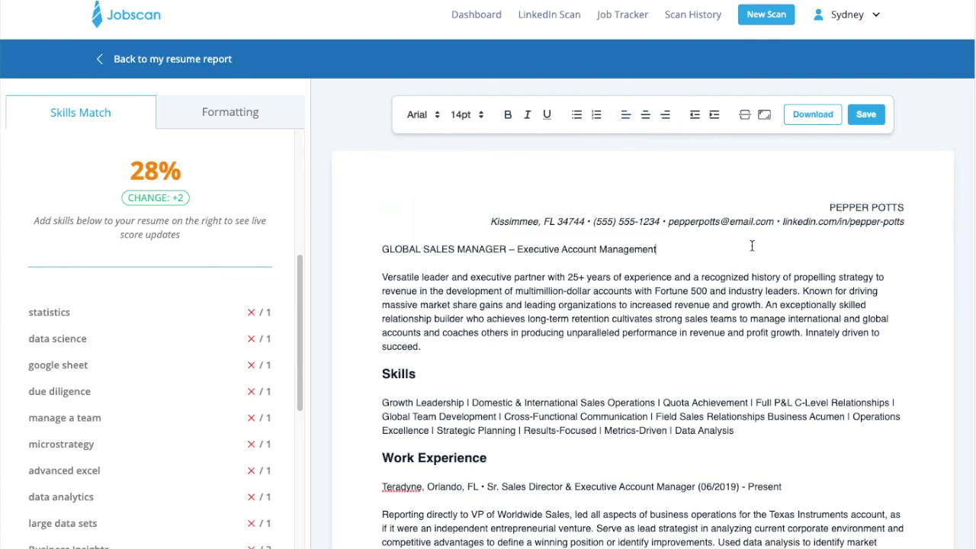
# Bold and centre the job-title line
pyautogui.tripleClick(590, 252)
pyautogui.click(508, 114)
pyautogui.click(647, 116)
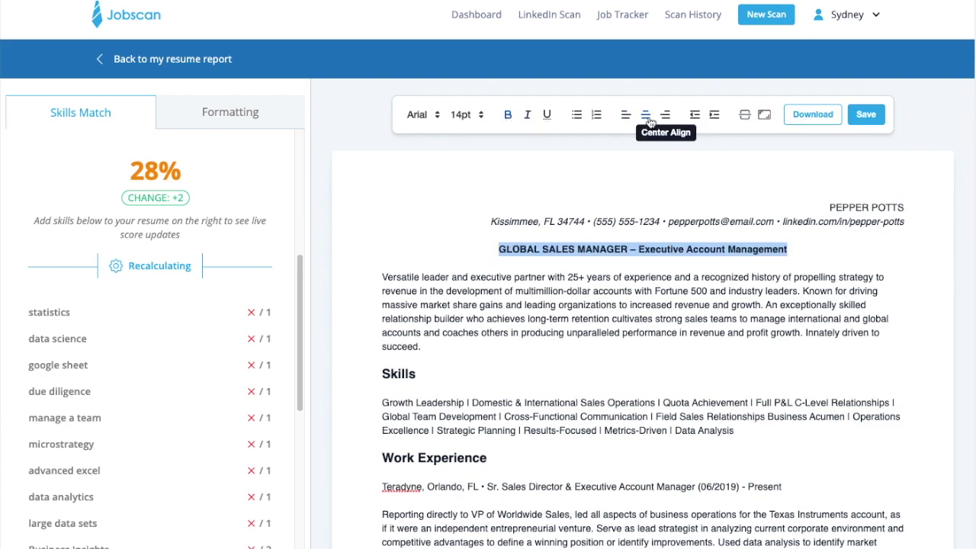
pyautogui.click(831, 253)
pyautogui.scroll(-4, 832, 252)
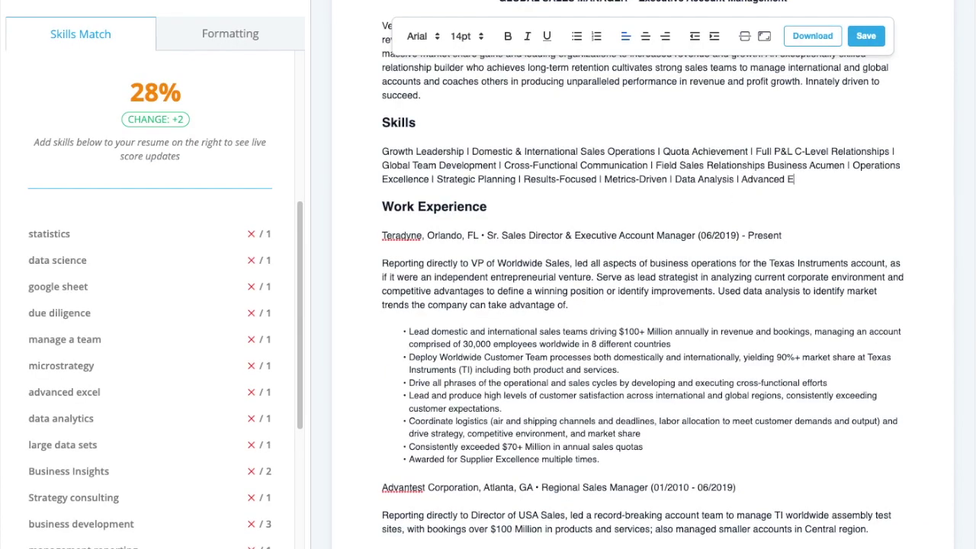
# Add an Advantest bullet about using management reporting and business intelligence data to improve sales
pyautogui.scroll(-2, 834, 343)
pyautogui.scroll(-3, 836, 451)
pyautogui.click(836, 451)
pyautogui.press('Return')
pyautogui.write('Used management repor')
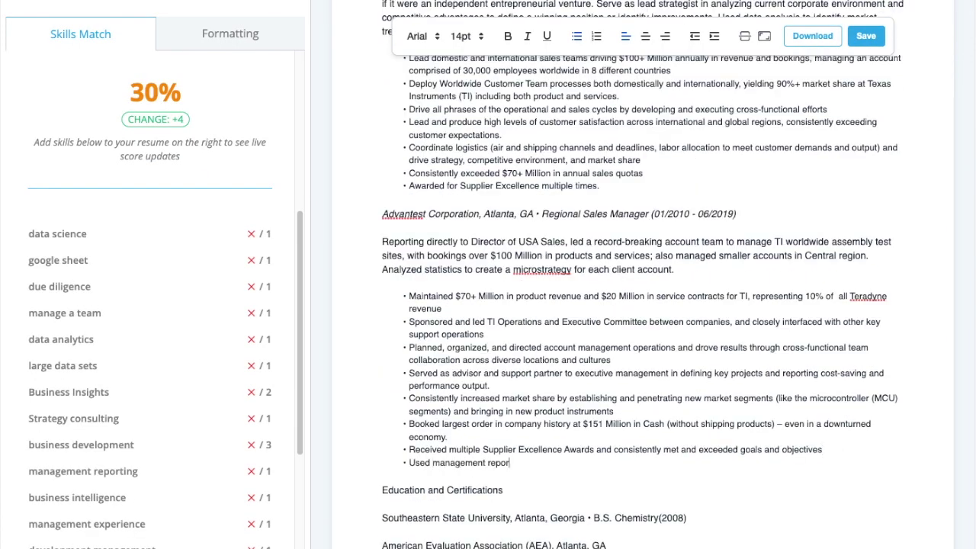
pyautogui.write('ting and business intelligence data to improve sales performance by 30%.')
pyautogui.write('Power BI | SQ')
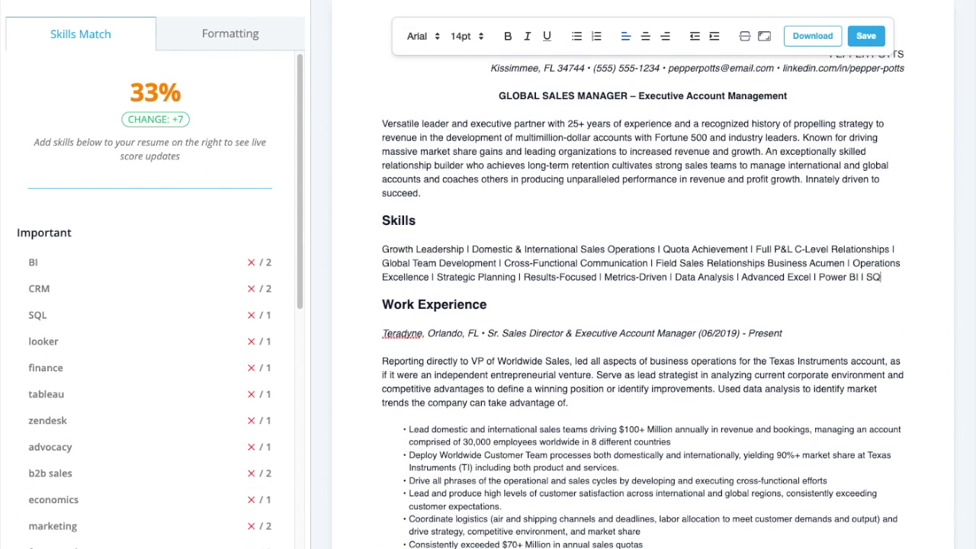
pyautogui.write('L | Google Looker | Salesforce CRM | Tableau')
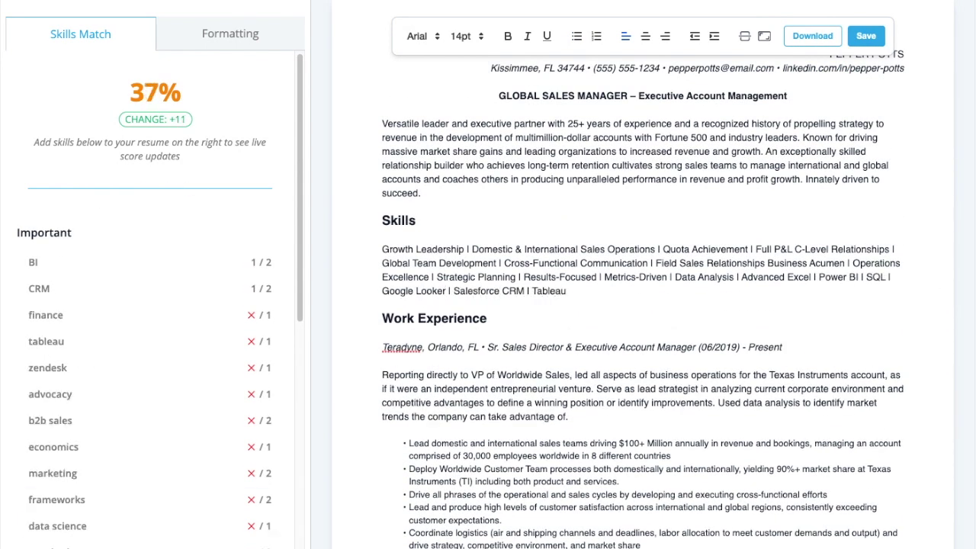
pyautogui.write(' (B2B Sales)')
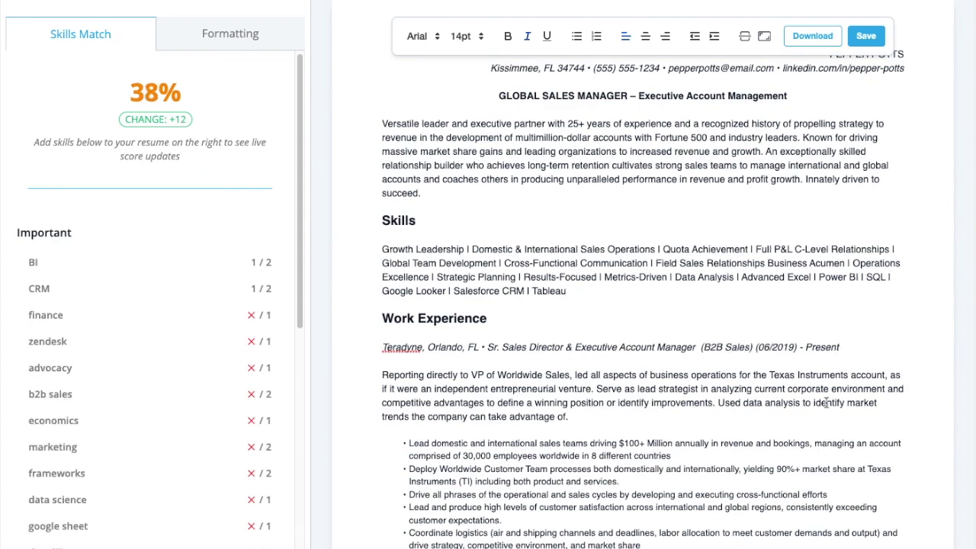
# Add a Teradyne bullet about managing 20 sales representatives and a Salesforce CRM account
pyautogui.scroll(-3, 933, 377)
pyautogui.click(616, 409)
pyautogui.press('Return')
pyautogui.write('Managed a team of 20 sales representatives')
pyautogui.write(' Manage')
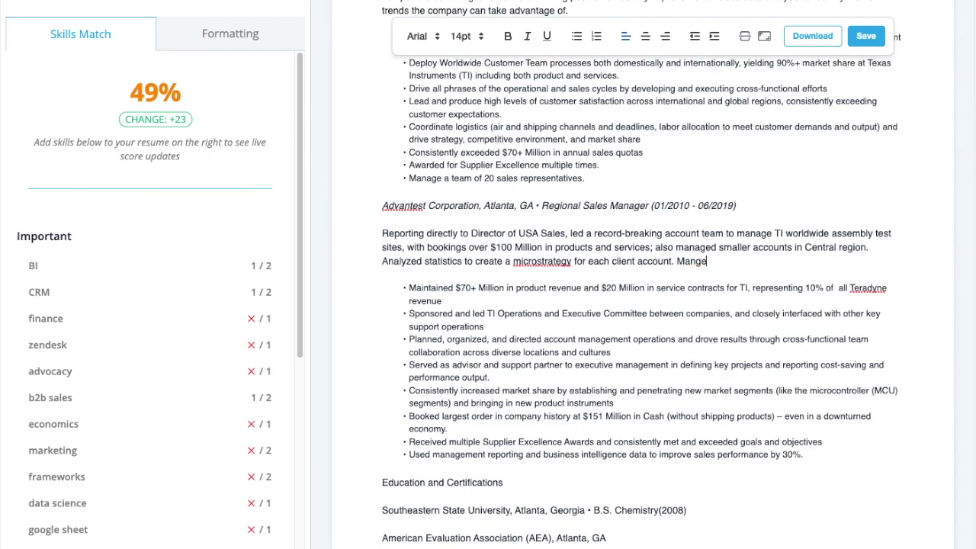
pyautogui.write('d Salesforce CRM account for sales team and Zendesk implementation.')
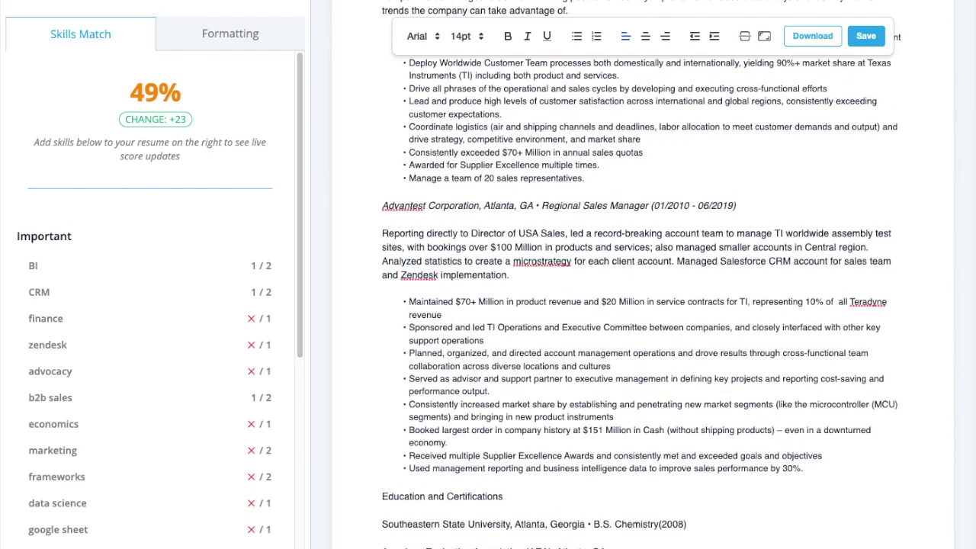
# Insert 'B2B sales and' and 'create Power BI dashboards and' into existing bullets
pyautogui.click(542, 352)
pyautogui.write('B2B sales and')
pyautogui.click(660, 468)
pyautogui.write('create Power BI dashboards and')
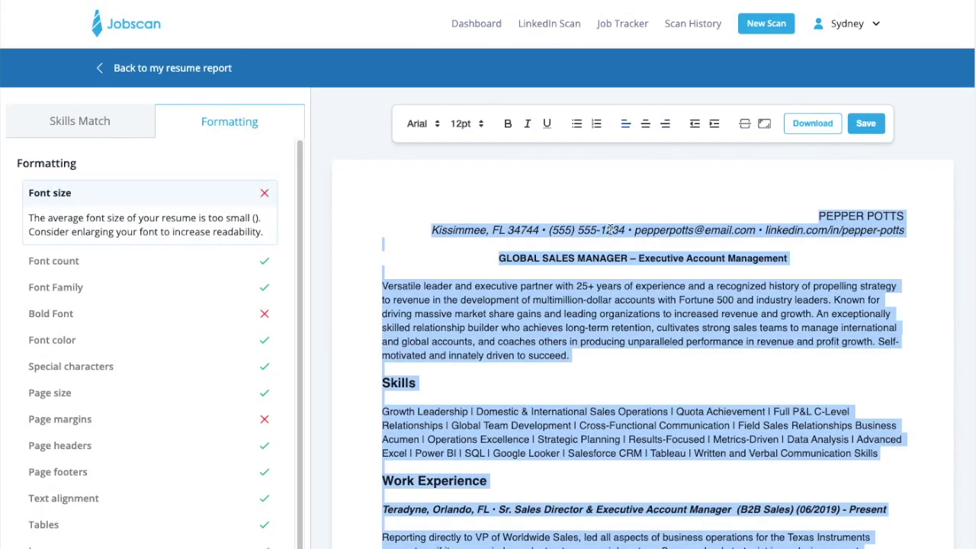
# Set the resume font to Times New Roman, save it, and download the file
pyautogui.click(430, 123)
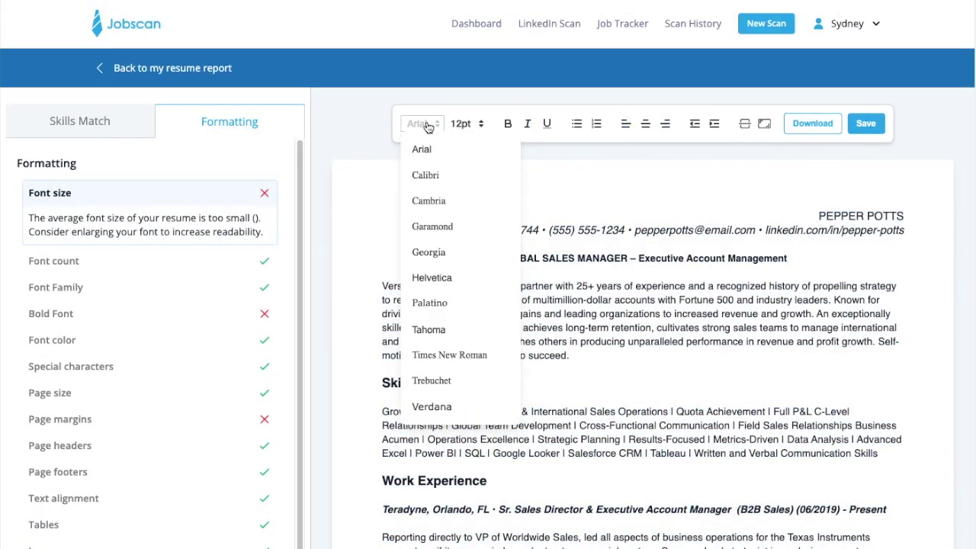
pyautogui.click(442, 355)
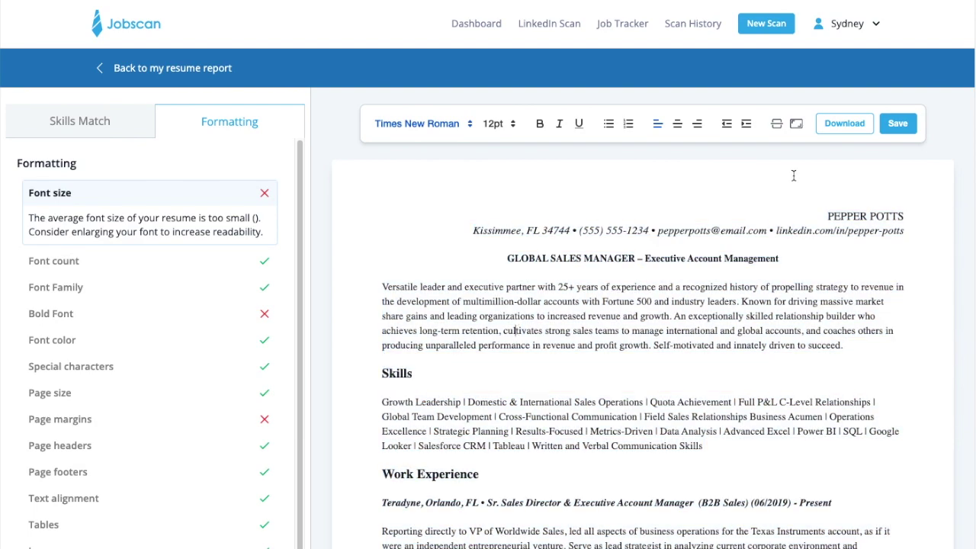
pyautogui.click(897, 123)
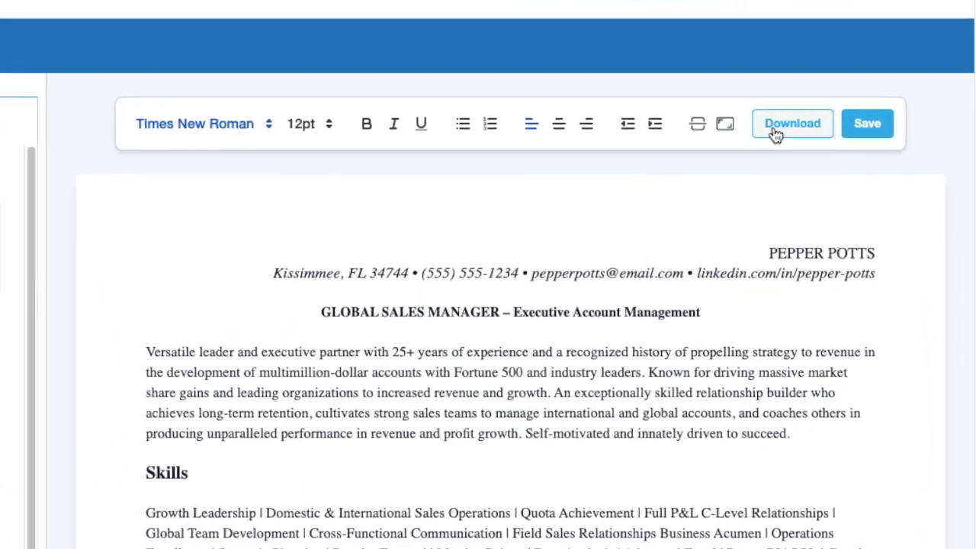
pyautogui.click(738, 135)
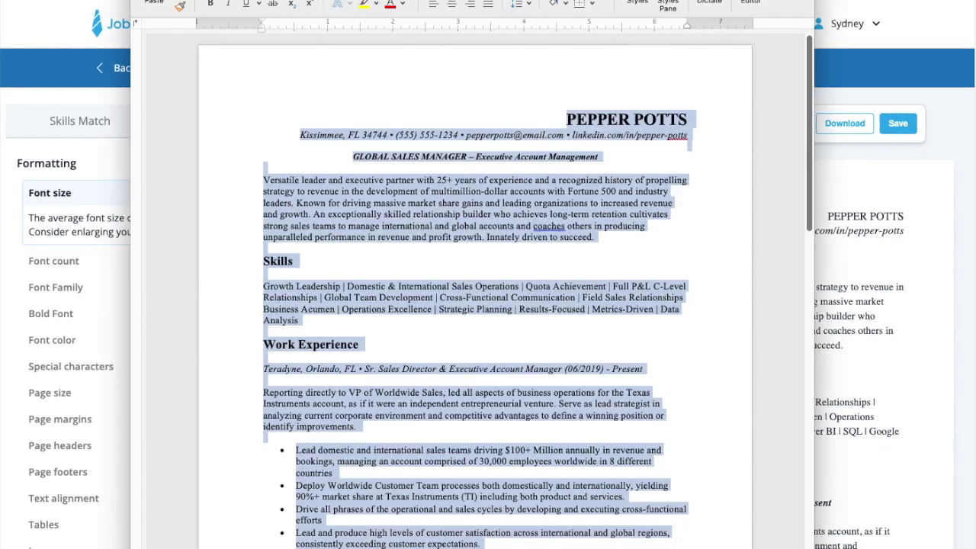
# Scroll through the downloaded Word resume to check the Times New Roman text and added skills
pyautogui.scroll(-3, 207, 344)
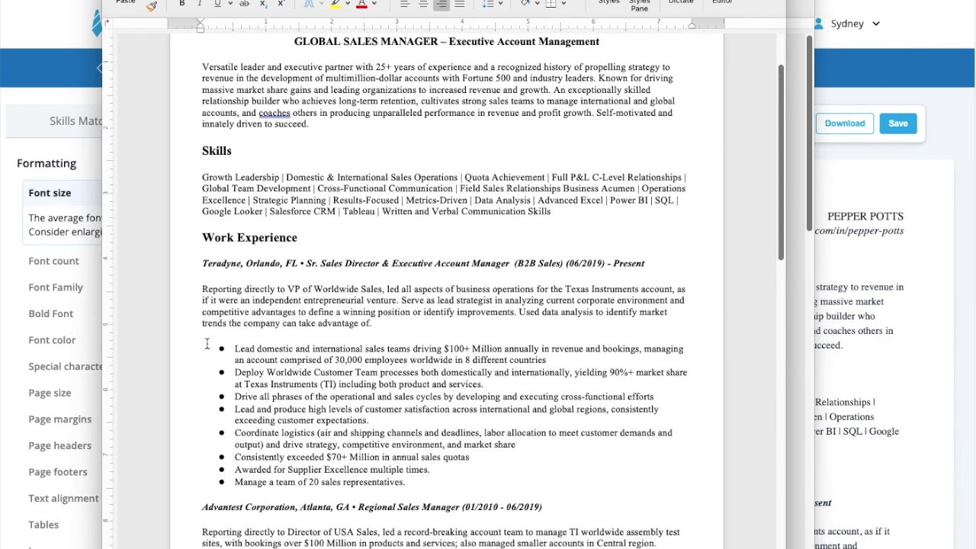